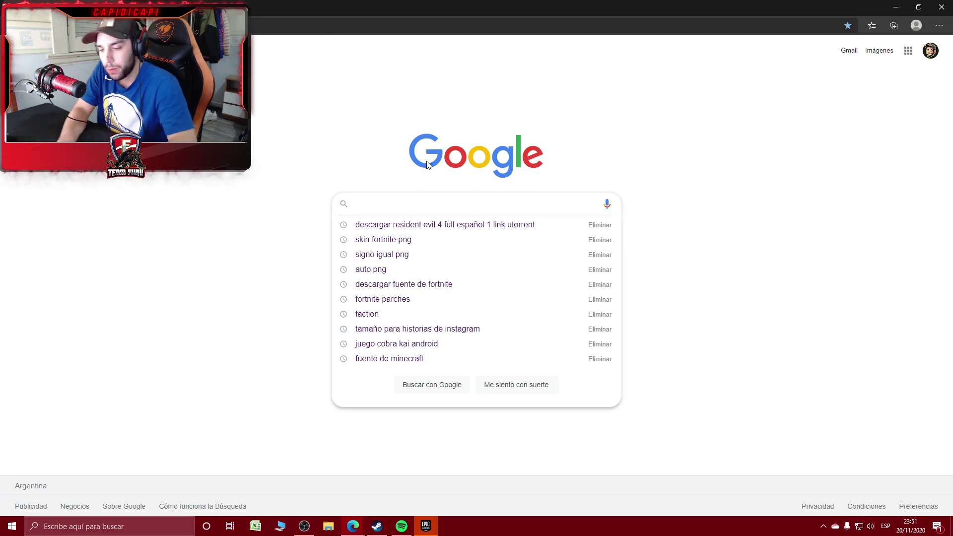
Step: Search the web for "descargar geforce experience" and open NVIDIA's GeForce Experience page from the results
type("descarga")
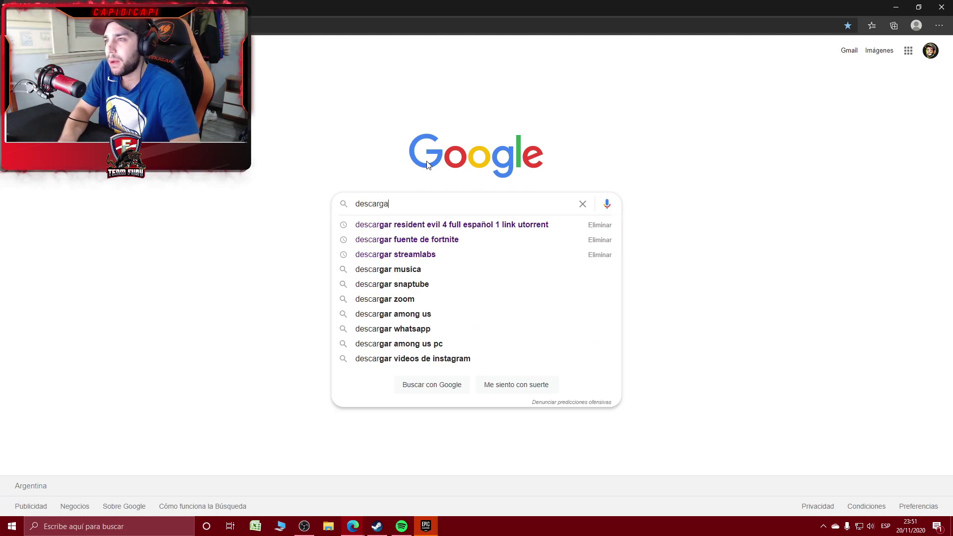
type("r GF")
key("BackSpace")
type("e")
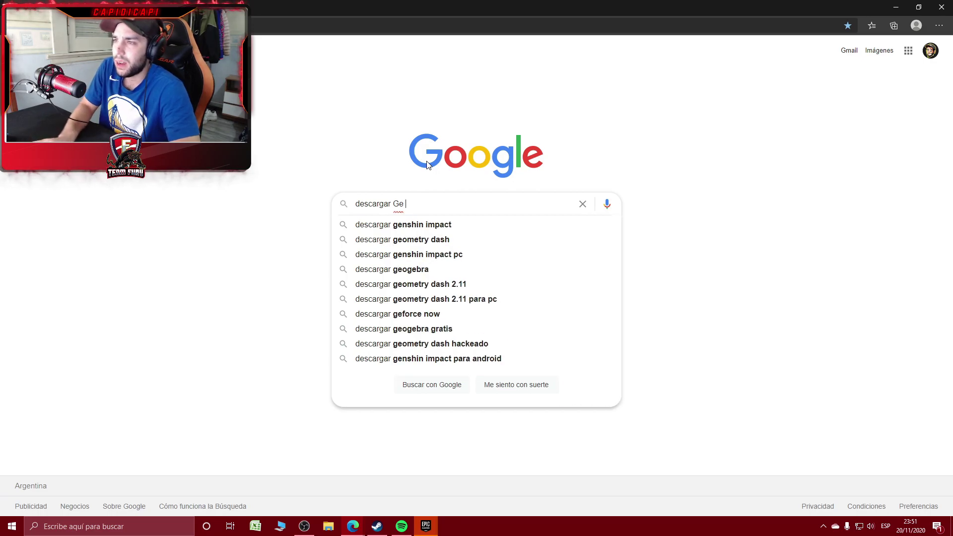
key("BackSpace")
type("force ex")
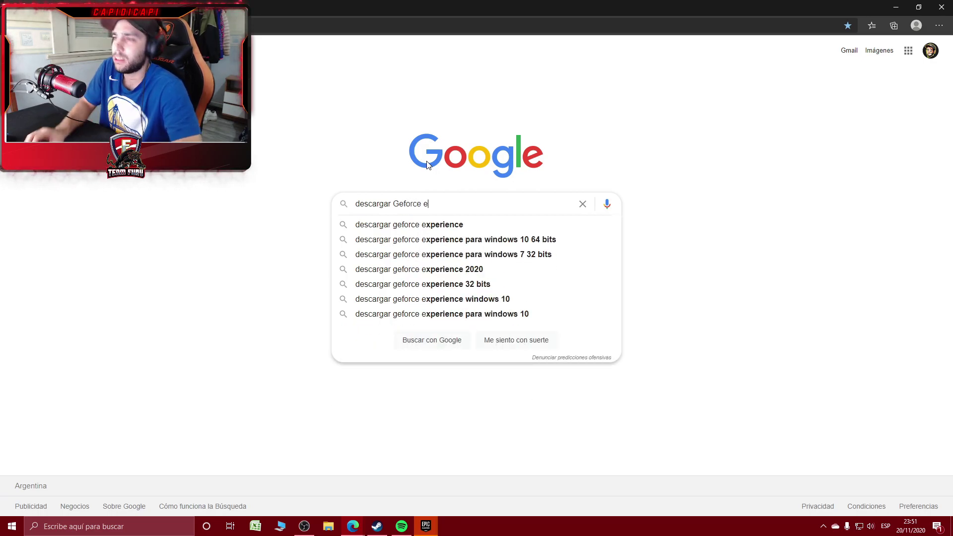
key("Down")
key("Return")
left_click(148, 94)
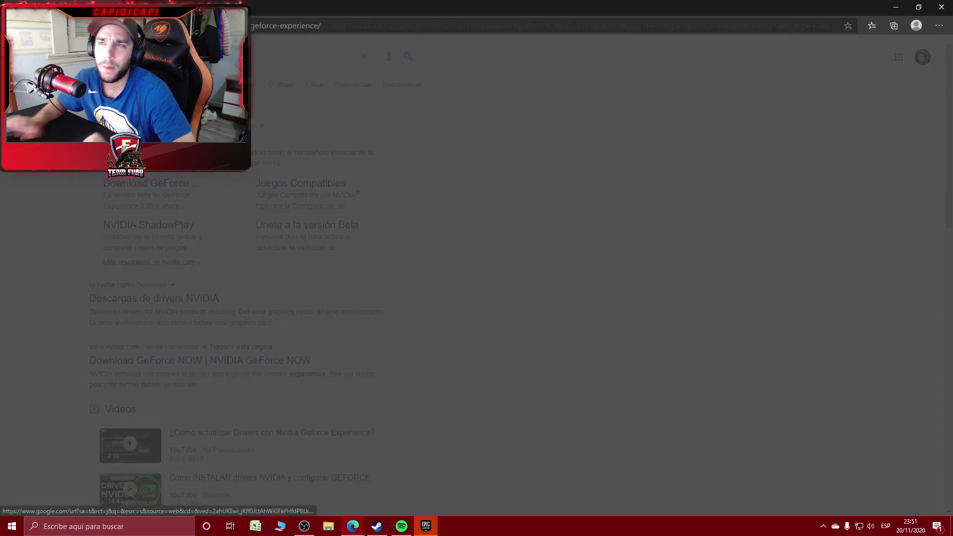
left_click_drag(372, 7, 499, 28)
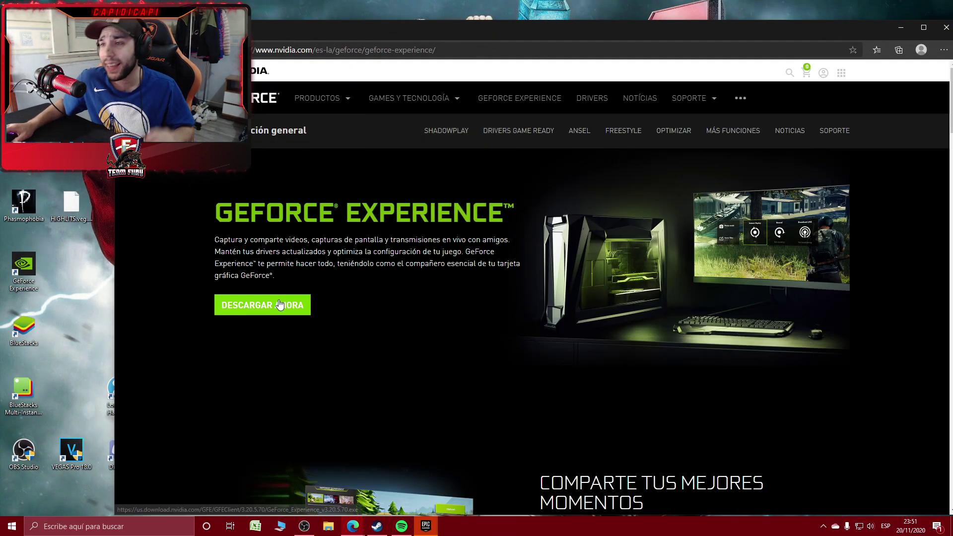
Step: Switch from the browser to the installed GeForce Experience application and bring up its in-game overlay
left_click(907, 28)
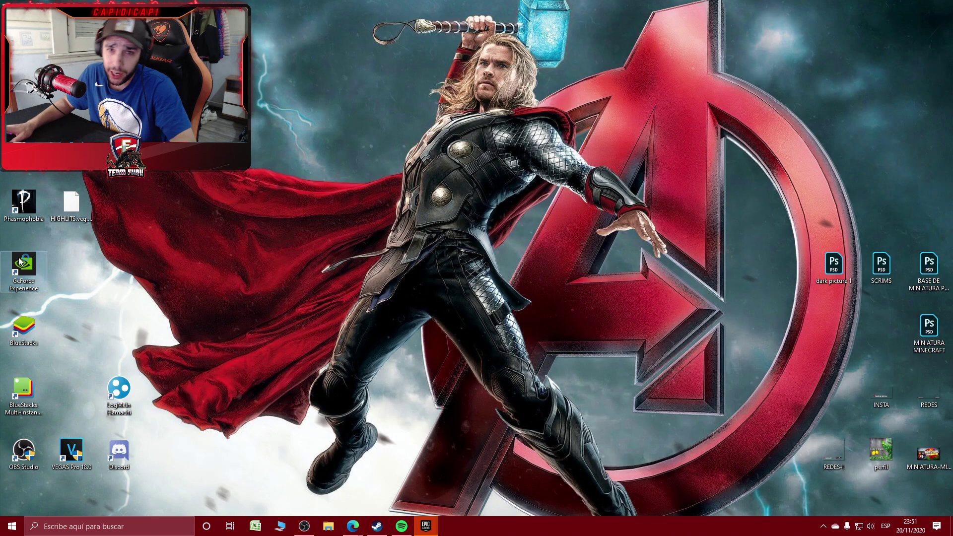
double_click(47, 278)
mouse_move(393, 70)
left_mouse_down()
mouse_move(326, 88)
mouse_move(308, 73)
mouse_move(327, 62)
mouse_move(379, 70)
left_mouse_up()
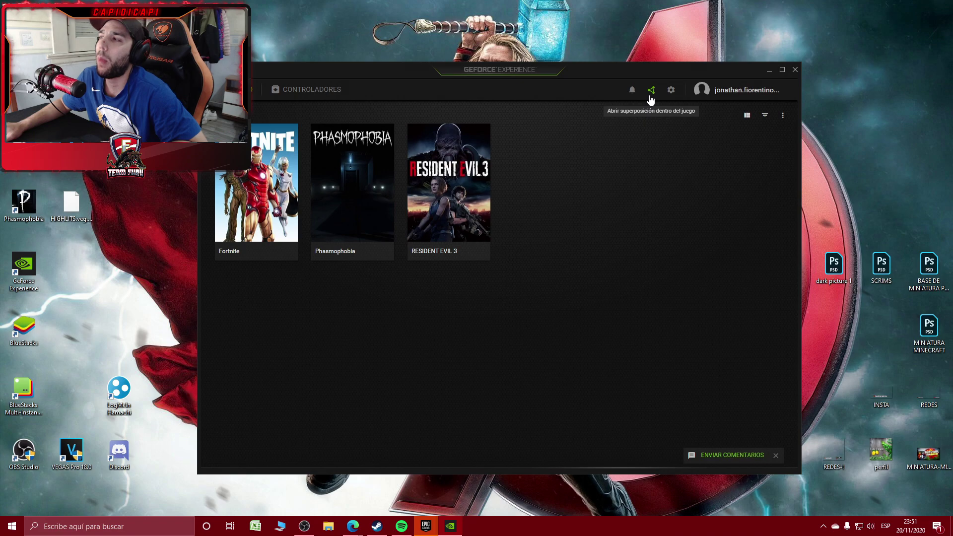
left_click(650, 96)
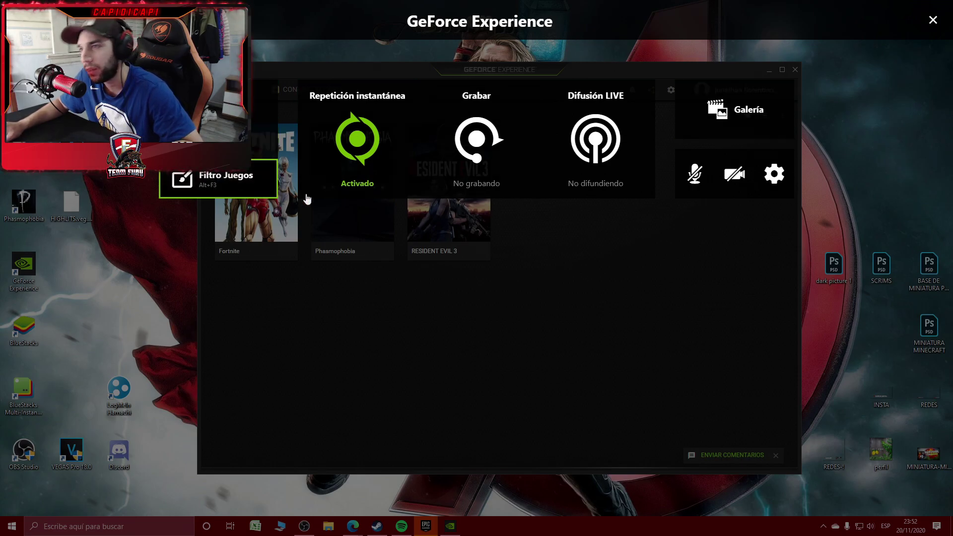
Step: Turn off Repetición instantánea in the overlay
left_click(357, 149)
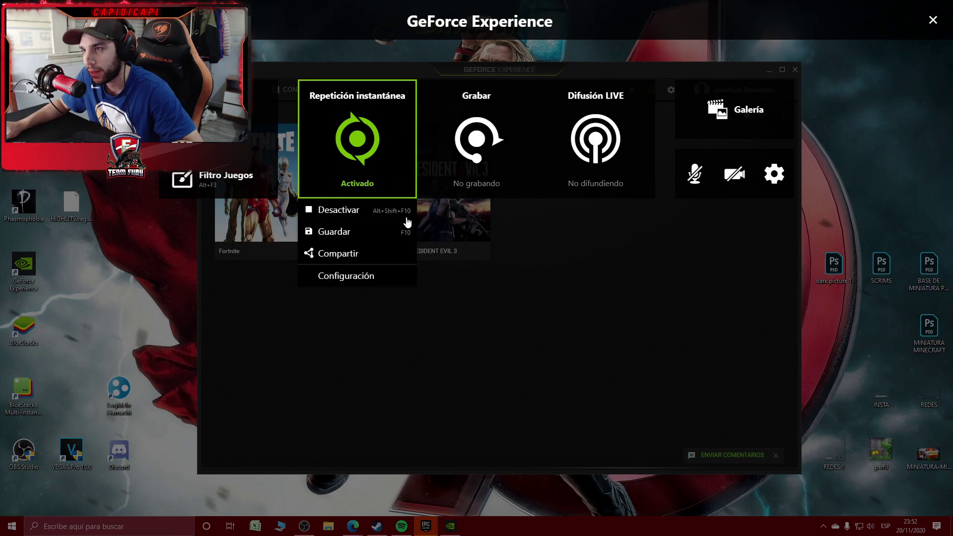
left_click(340, 210)
left_click(339, 135)
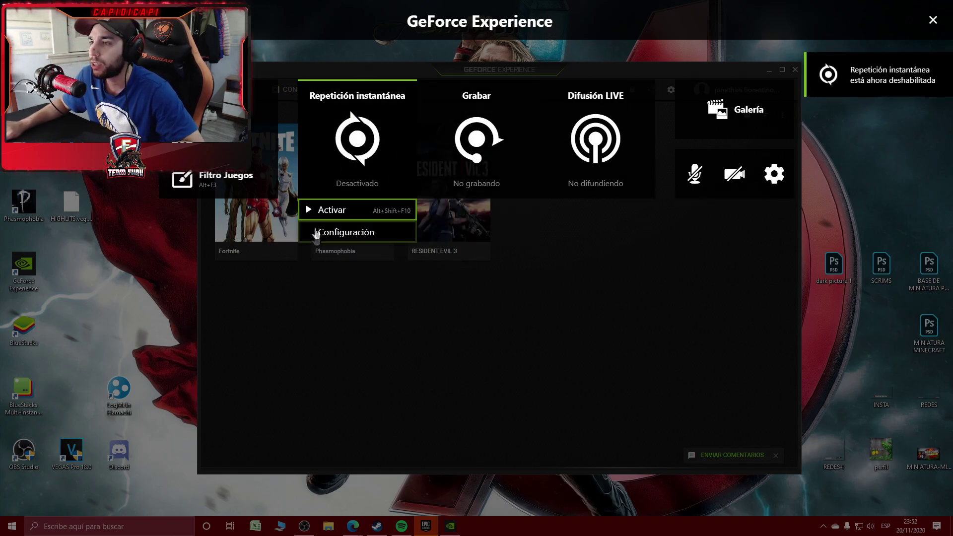
Step: Review the resolution options in the video capture configuration of Repetición instantánea and save the configuration
left_click(341, 234)
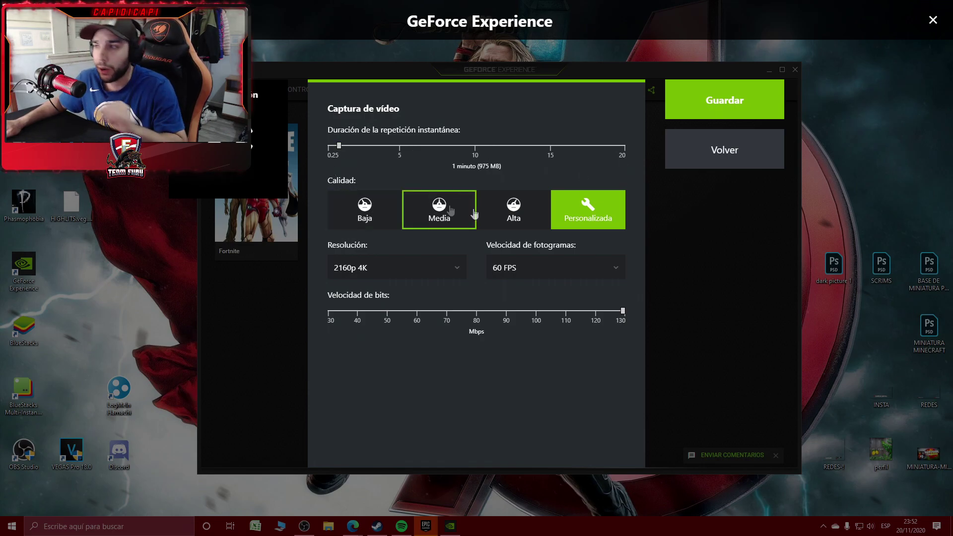
left_click(393, 277)
left_click(392, 278)
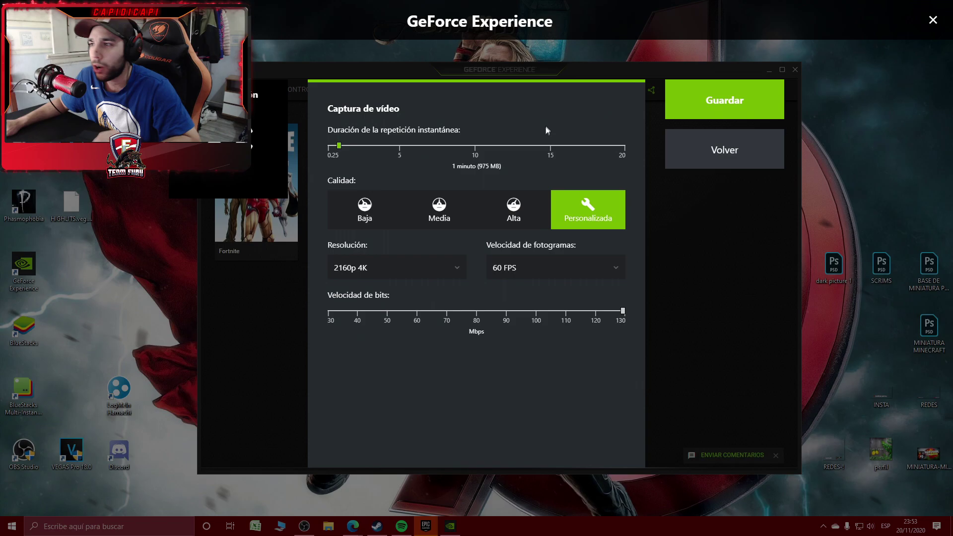
left_click(724, 100)
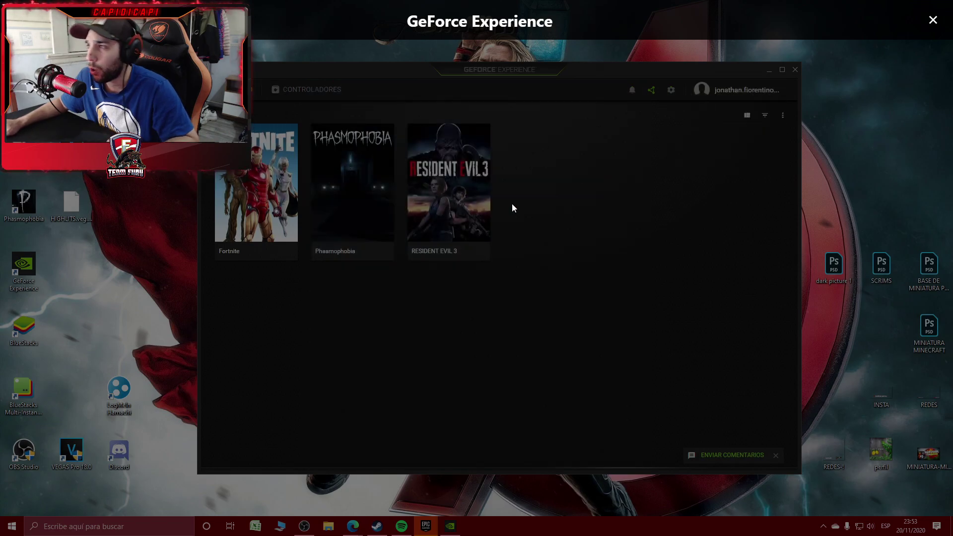
Step: Examine the Distribución HUD settings for the camera, status indicator, FPS counter, spectators and comments in the overlay
key("alt+z")
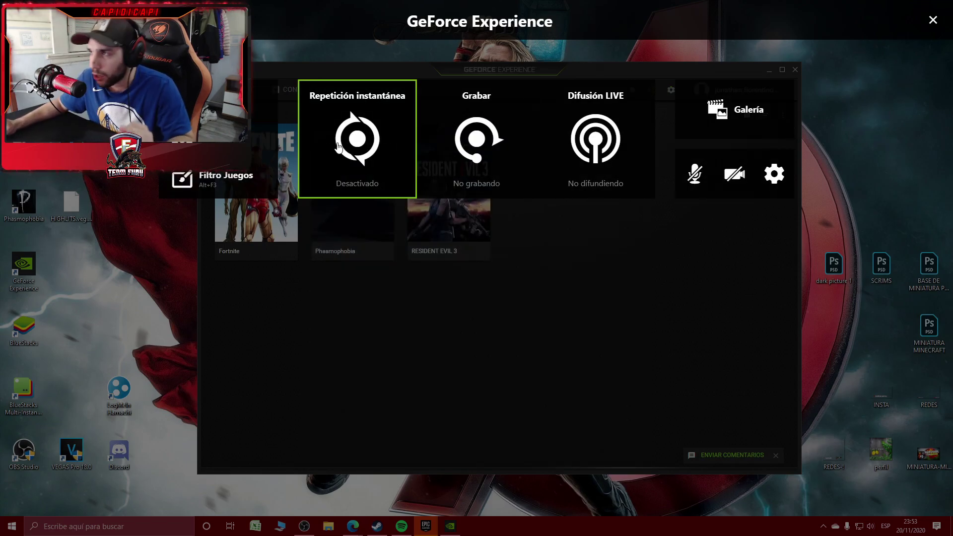
left_click(772, 173)
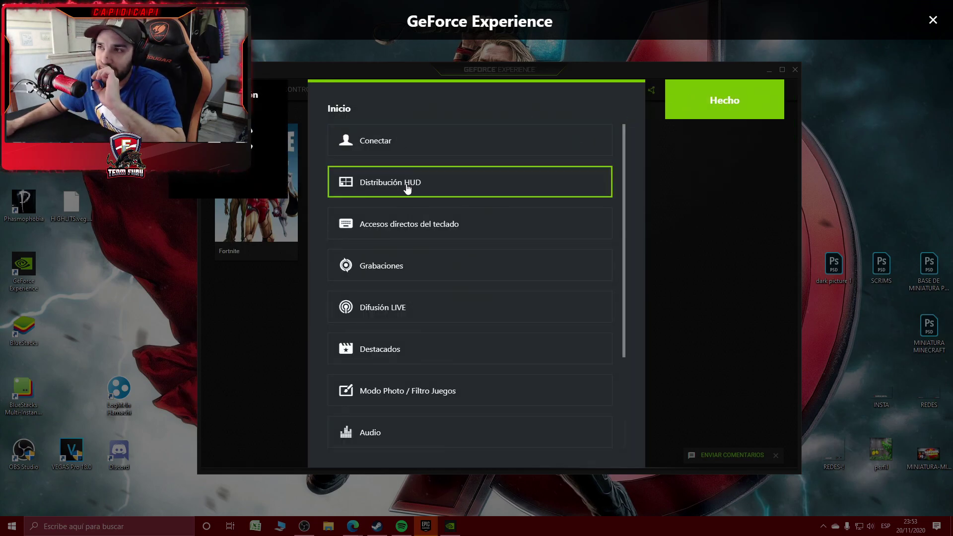
left_click(419, 180)
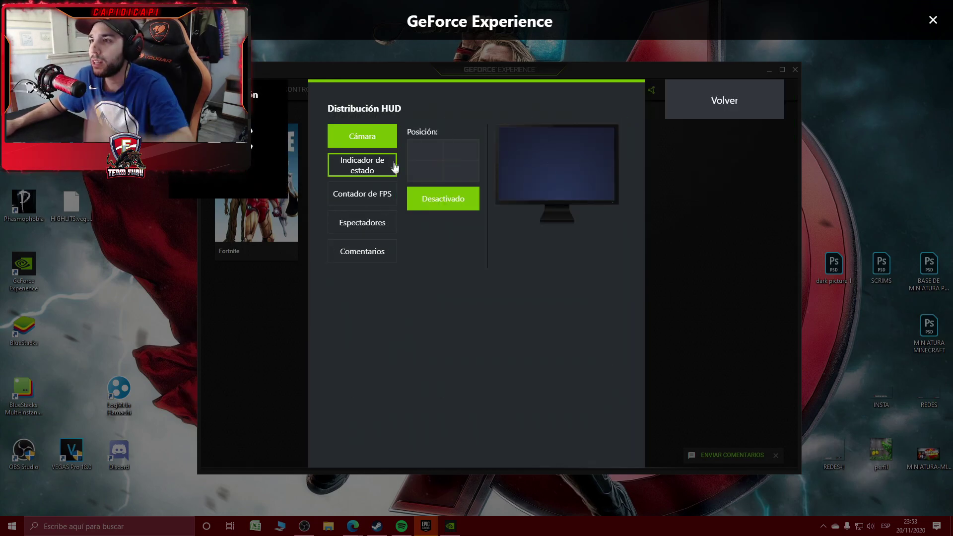
left_click(347, 170)
left_click(364, 193)
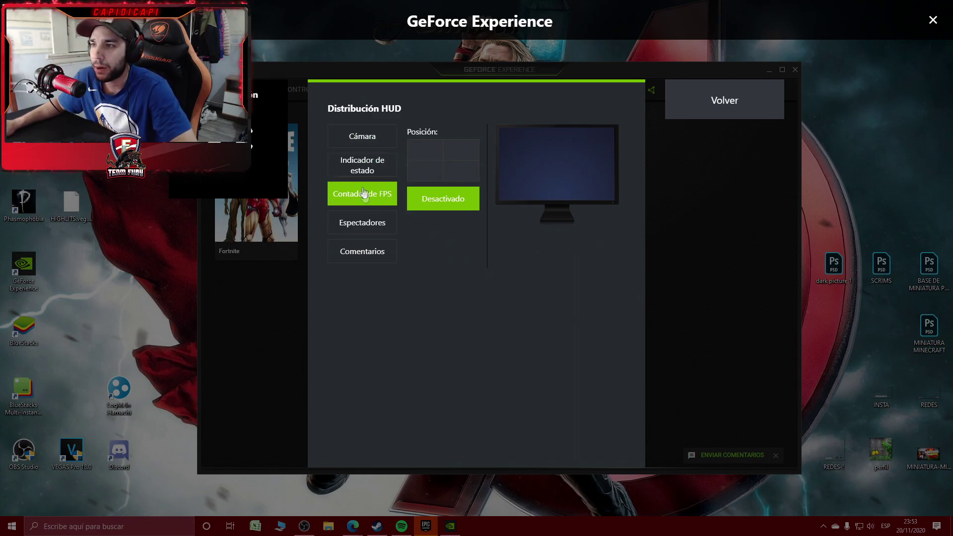
left_click(390, 224)
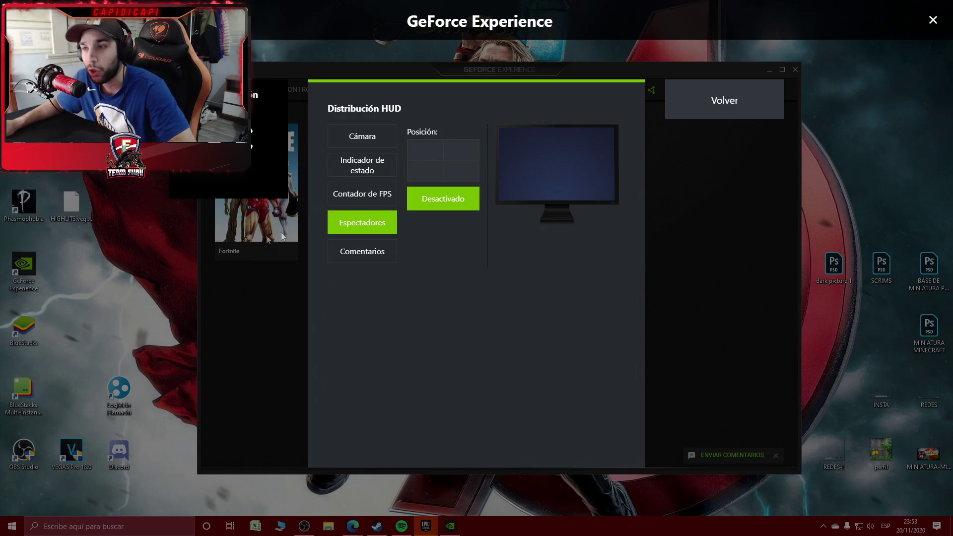
left_click(351, 246)
left_click(365, 194)
left_click(363, 158)
left_click(363, 144)
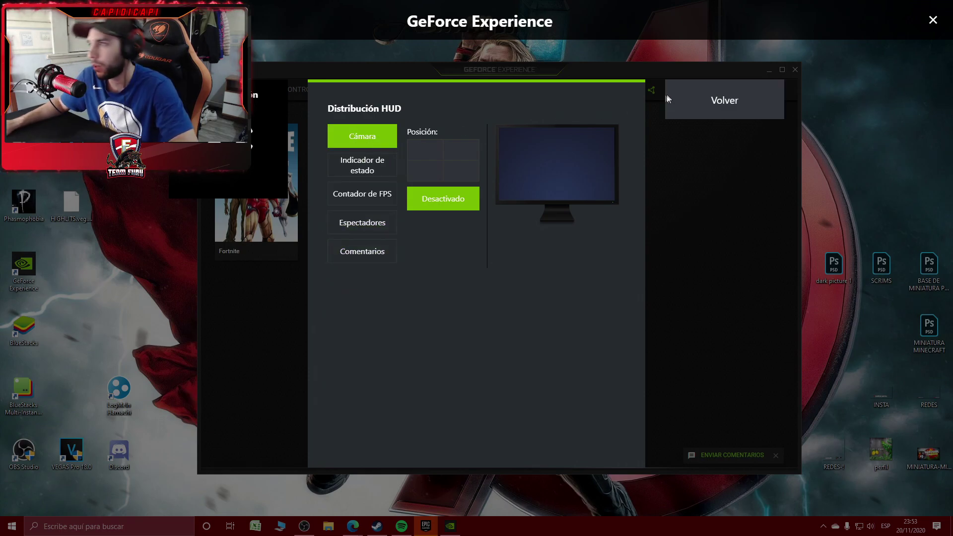
left_click(695, 99)
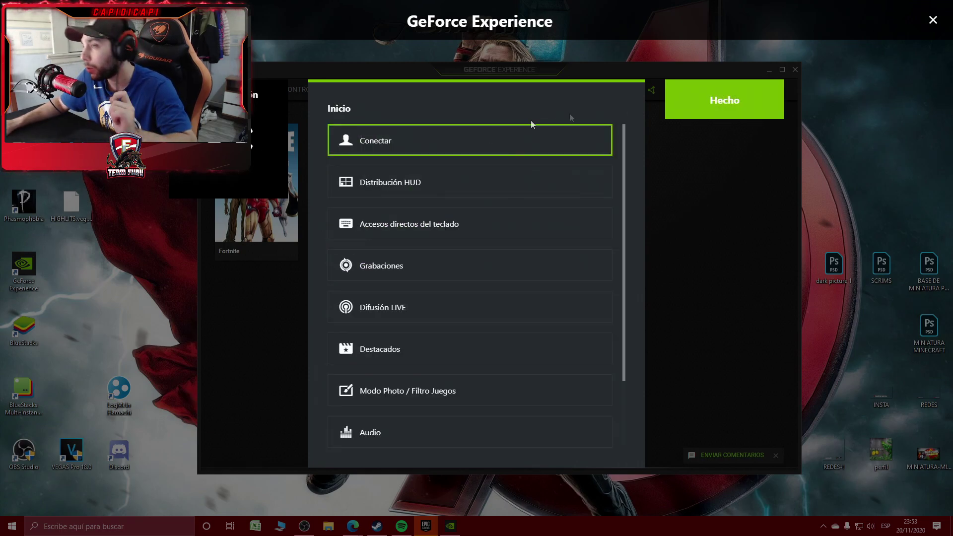
Step: Examine the overlay's keyboard shortcut assignments, including those for recording, broadcasting and custom overlays
left_click(437, 236)
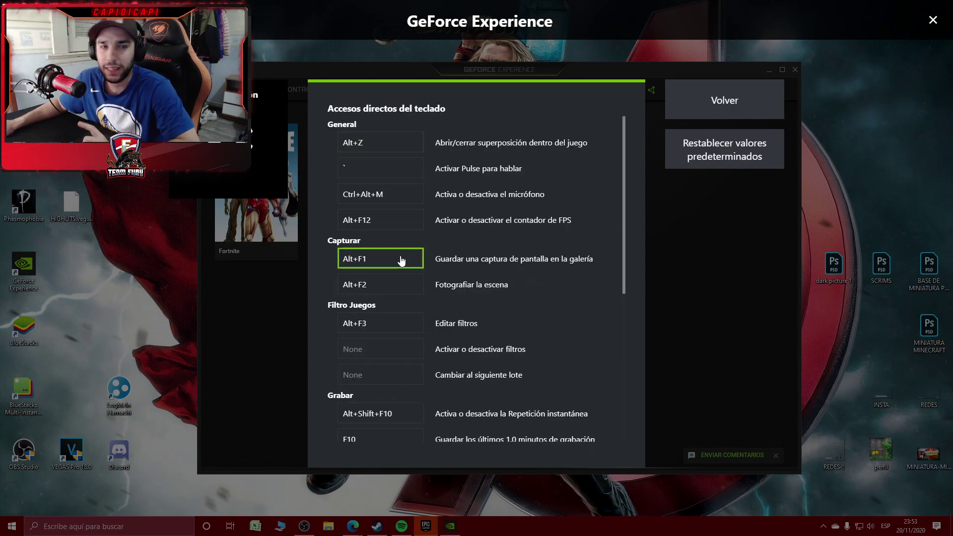
scroll(397, 258, "down", 2)
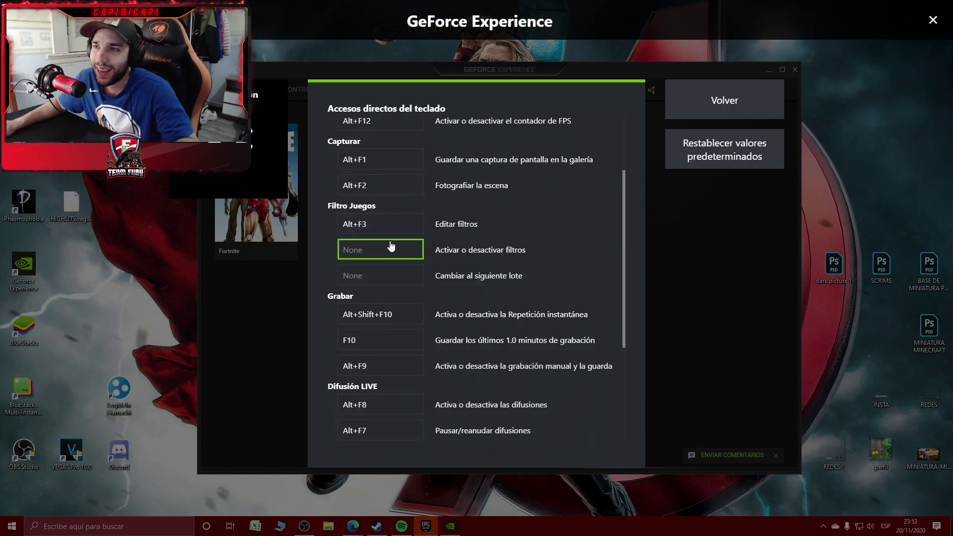
scroll(387, 246, "down", 2)
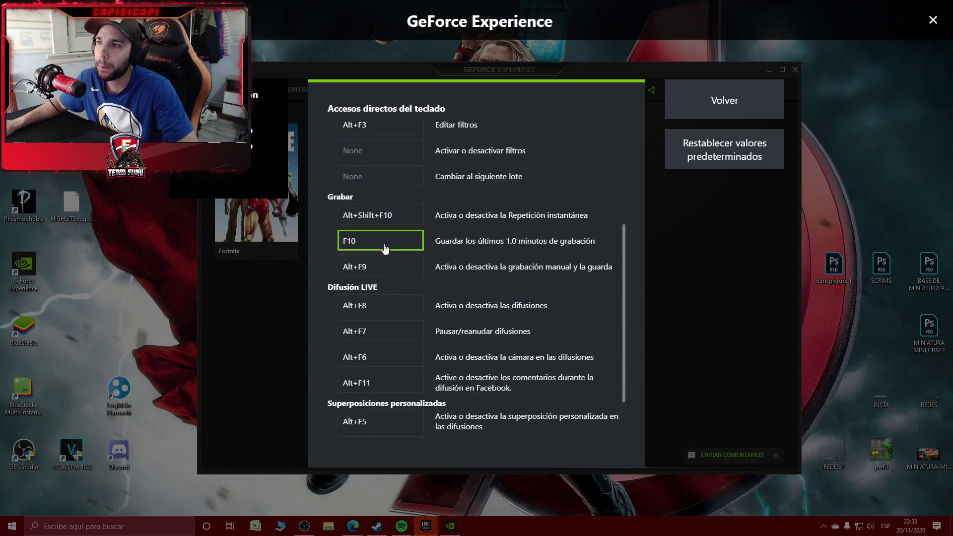
scroll(386, 246, "up", 4)
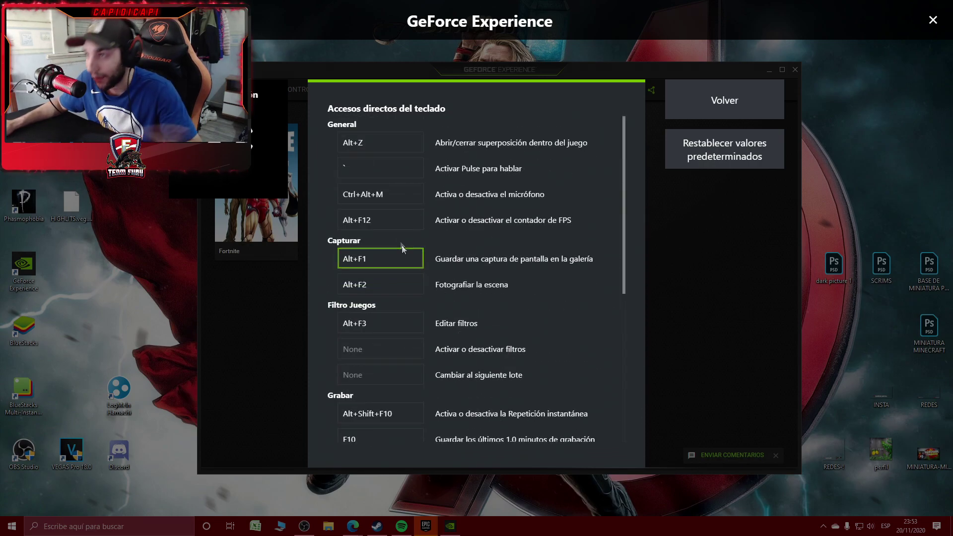
scroll(386, 257, "down", 5)
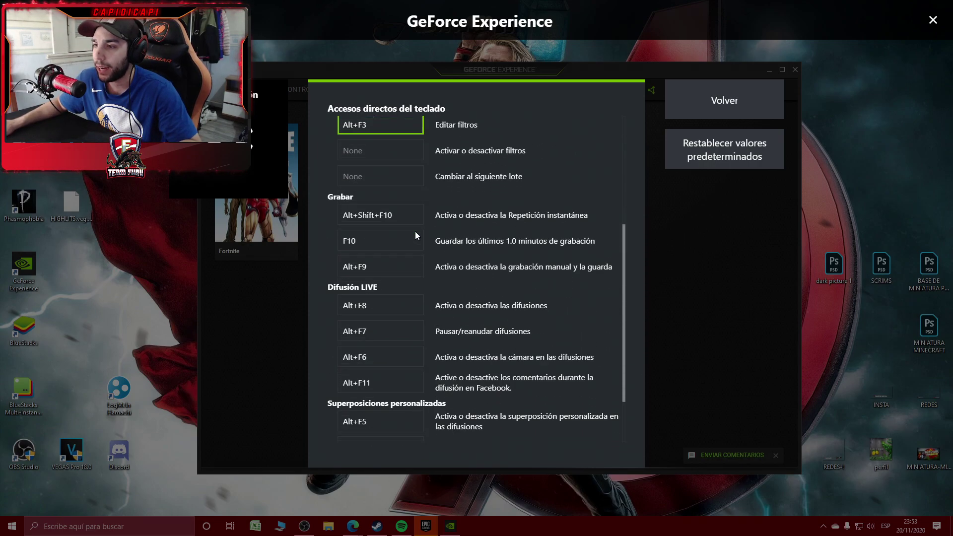
scroll(412, 234, "up", 1)
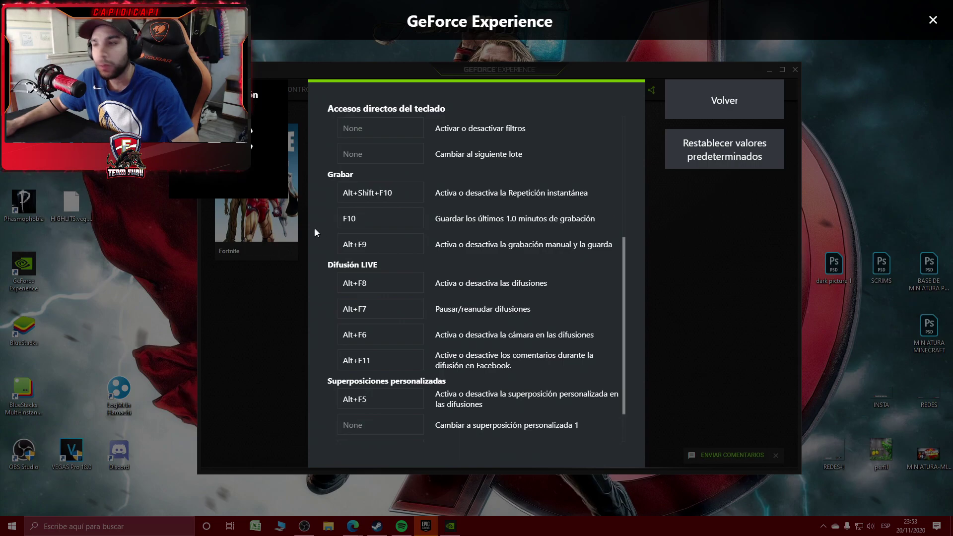
scroll(377, 231, "up", 3)
scroll(399, 233, "up", 2)
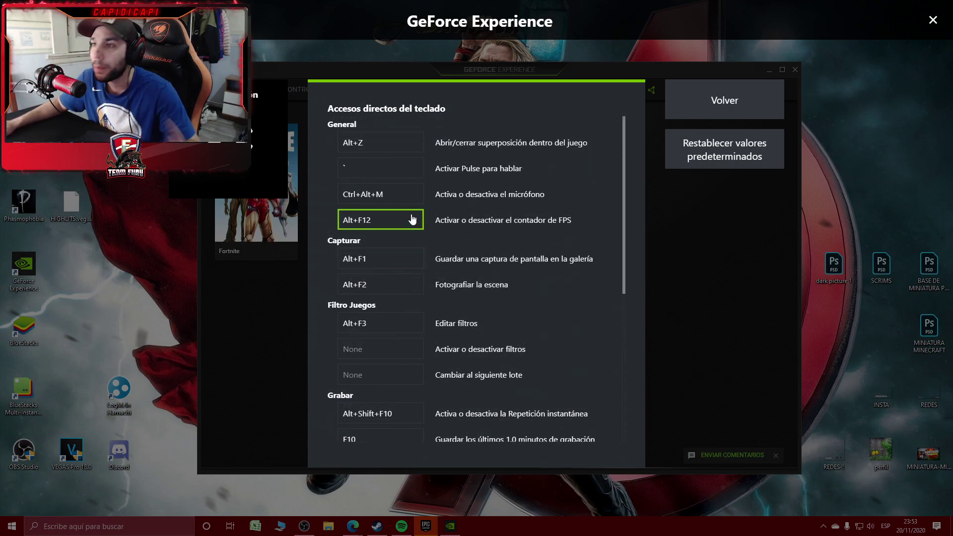
scroll(392, 217, "down", 5)
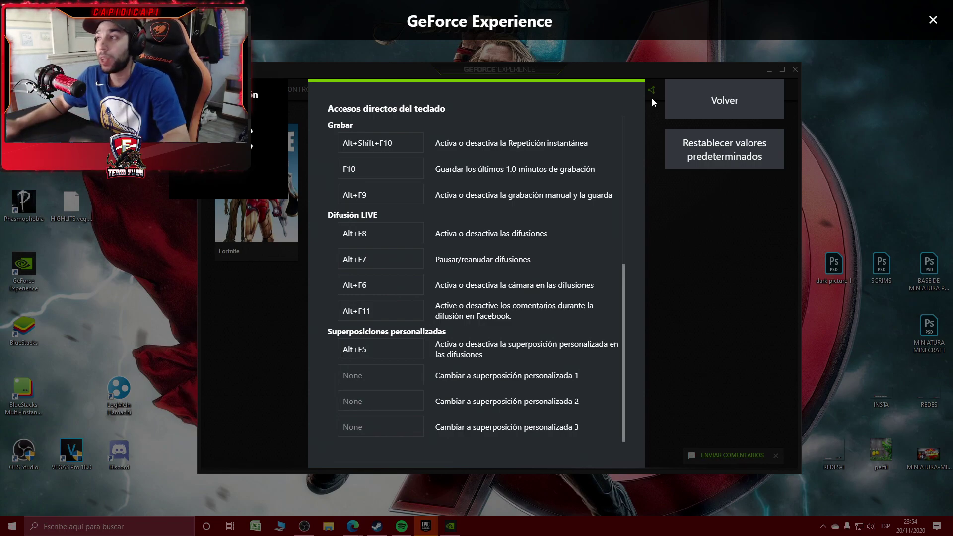
left_click(719, 90)
Step: Look through the remaining categories in the overlay settings and leave the settings
scroll(501, 238, "down", 3)
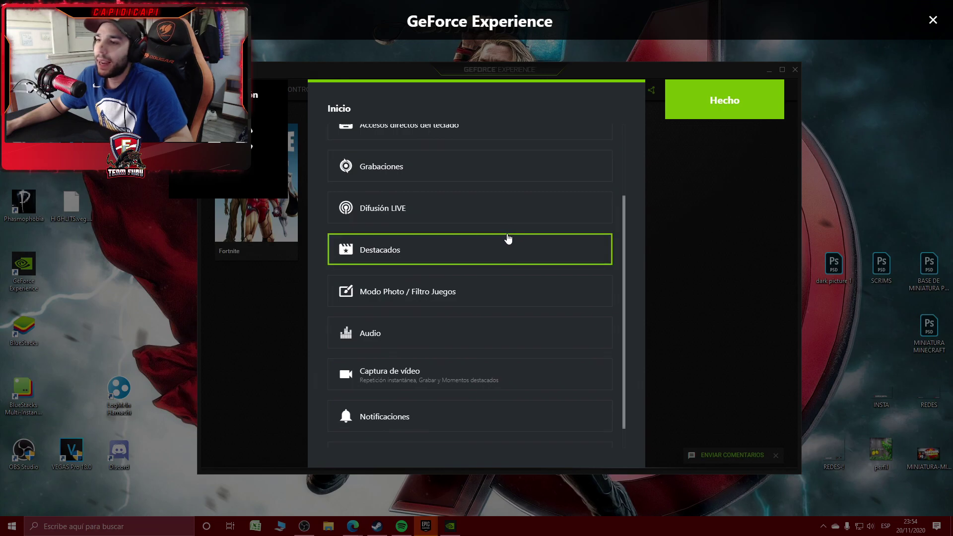
scroll(492, 260, "down", 1)
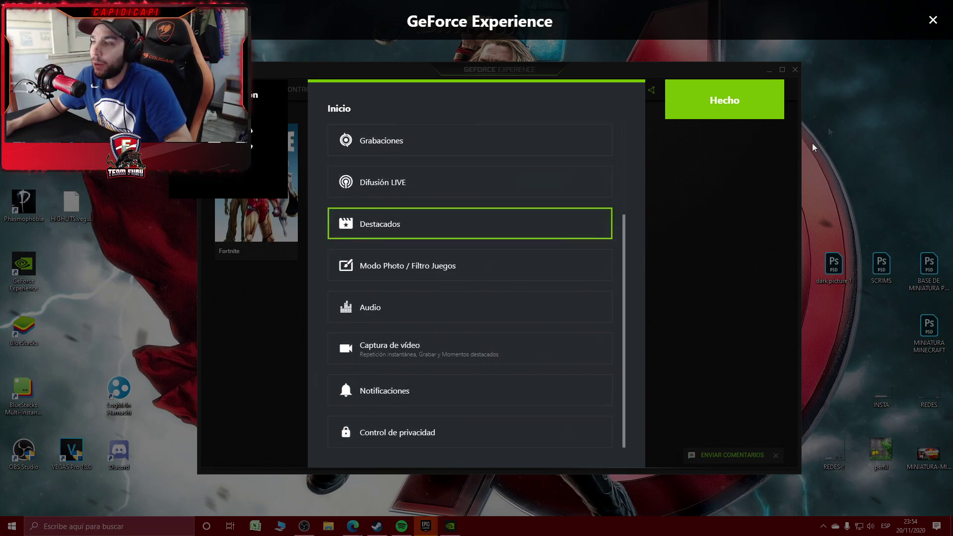
left_click(718, 101)
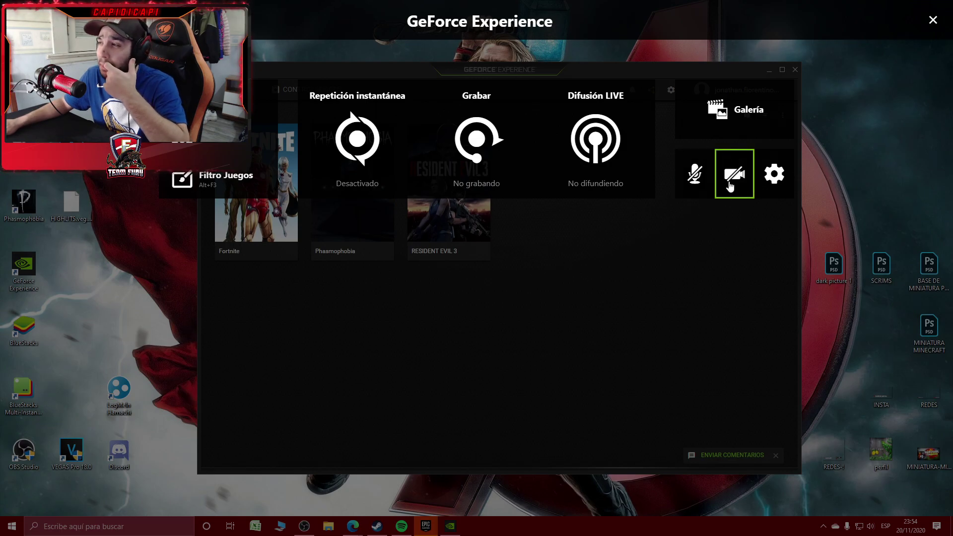
Step: Turn on Repetición instantánea and close the in-game overlay
left_click(409, 138)
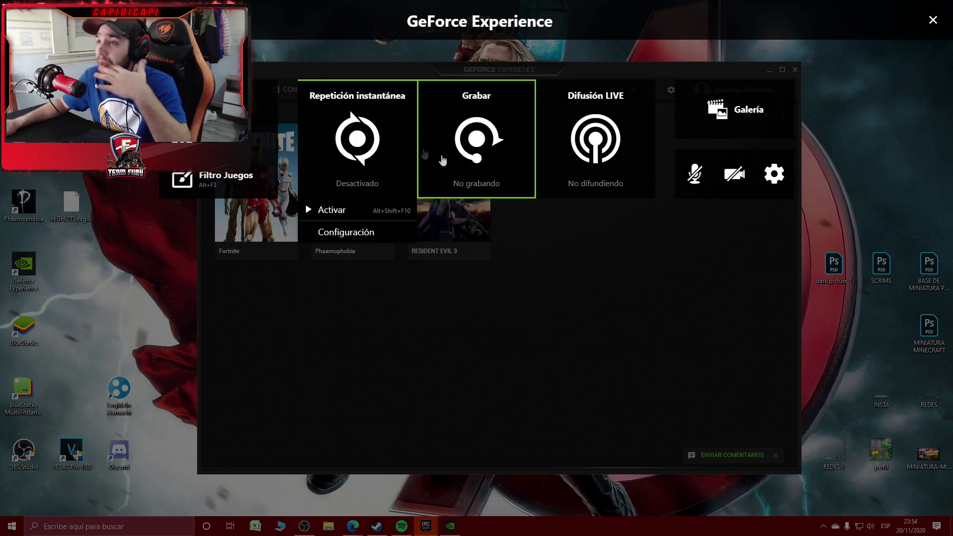
left_click(339, 218)
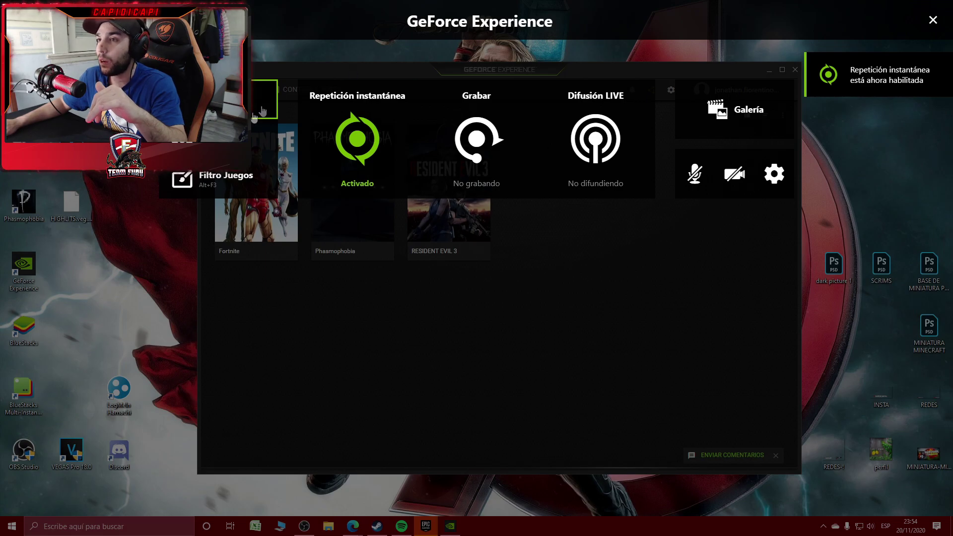
left_click(927, 25)
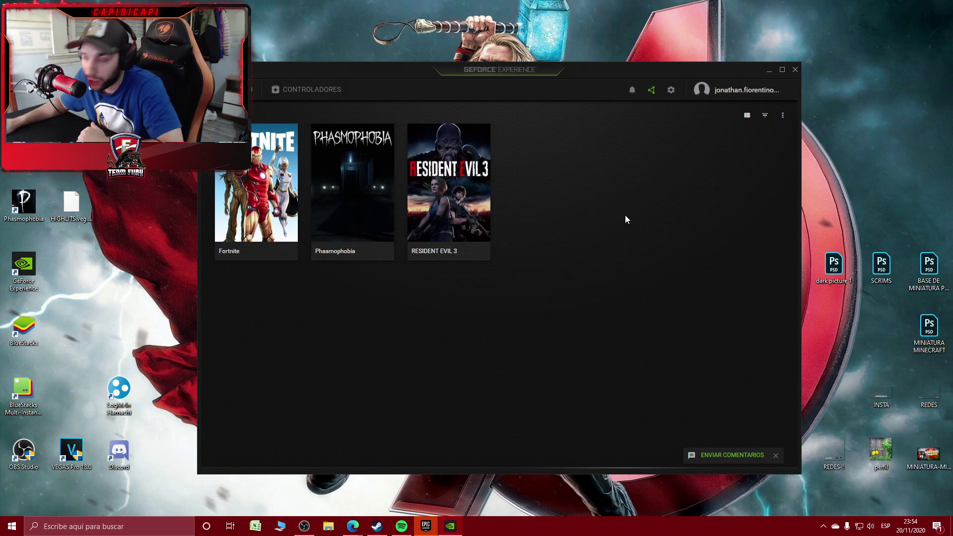
mouse_move(253, 170)
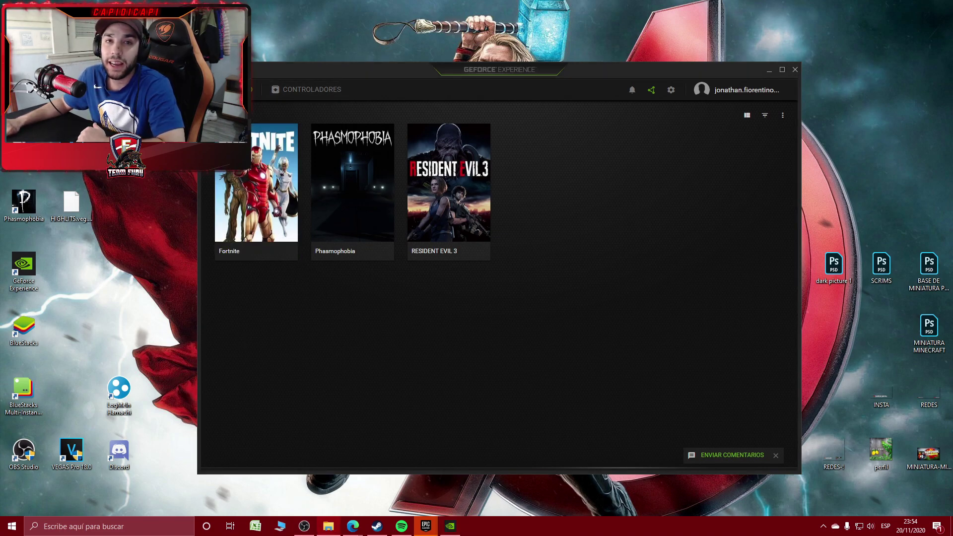
Step: Switch to File Explorer, browse the recorded clips in the Fortnite folder under Vídeos, and close the window
key("super+e")
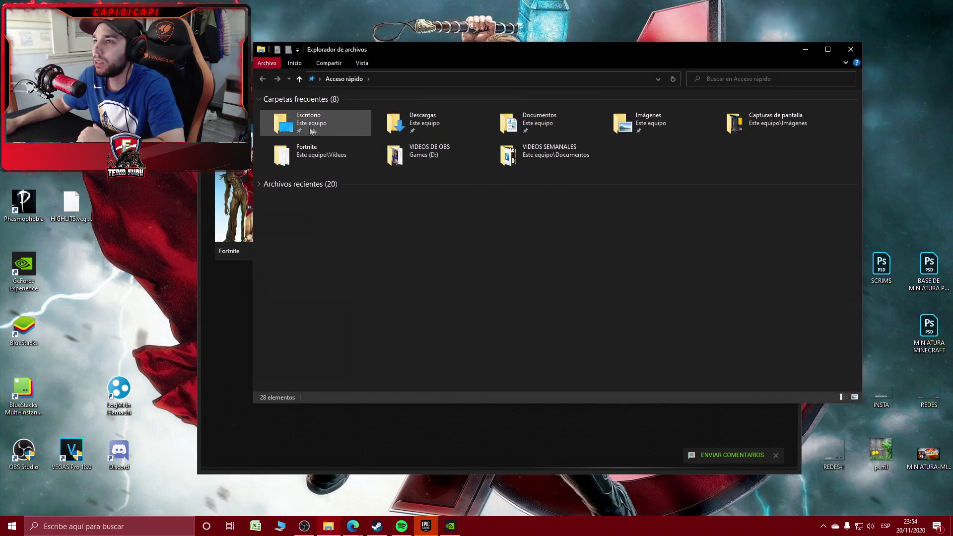
left_click(850, 49)
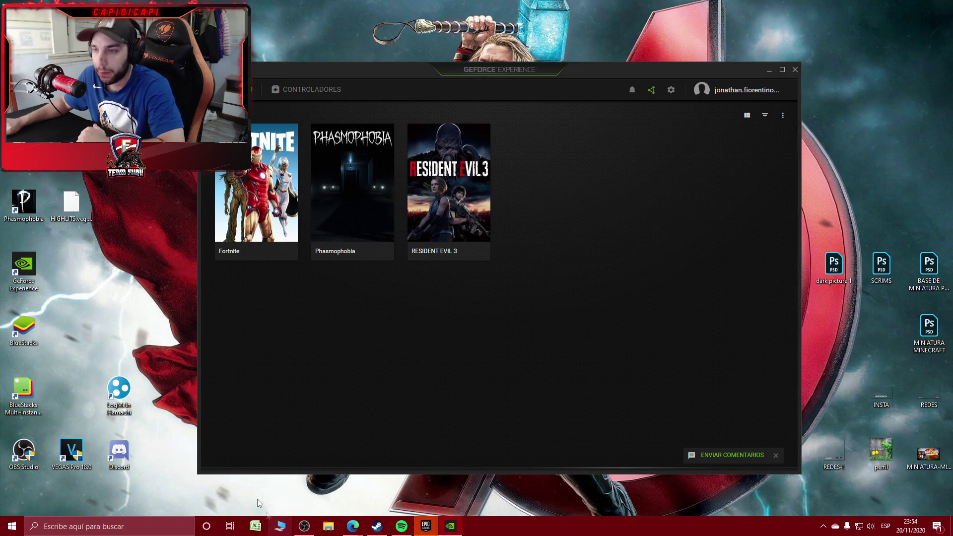
key("super+e")
double_click(542, 149)
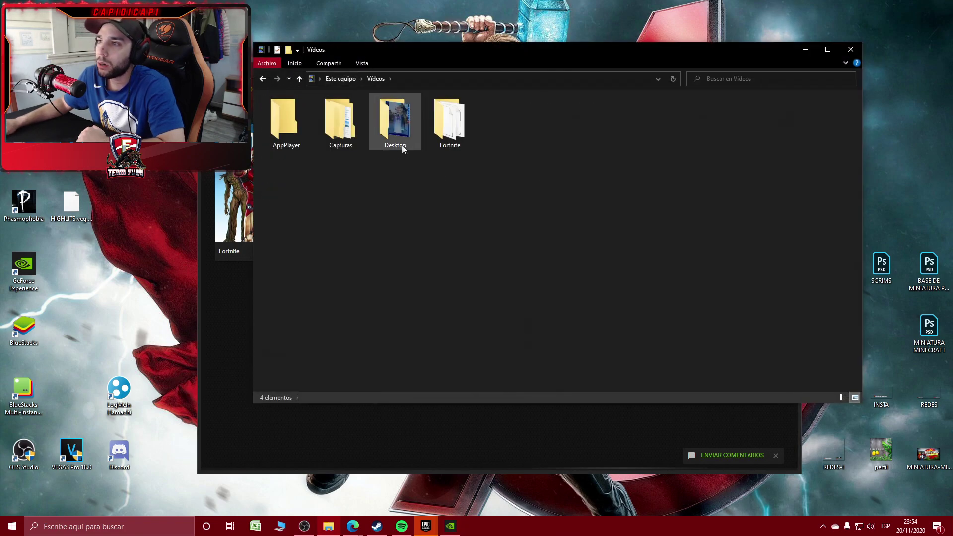
double_click(455, 143)
scroll(642, 225, "down", 1)
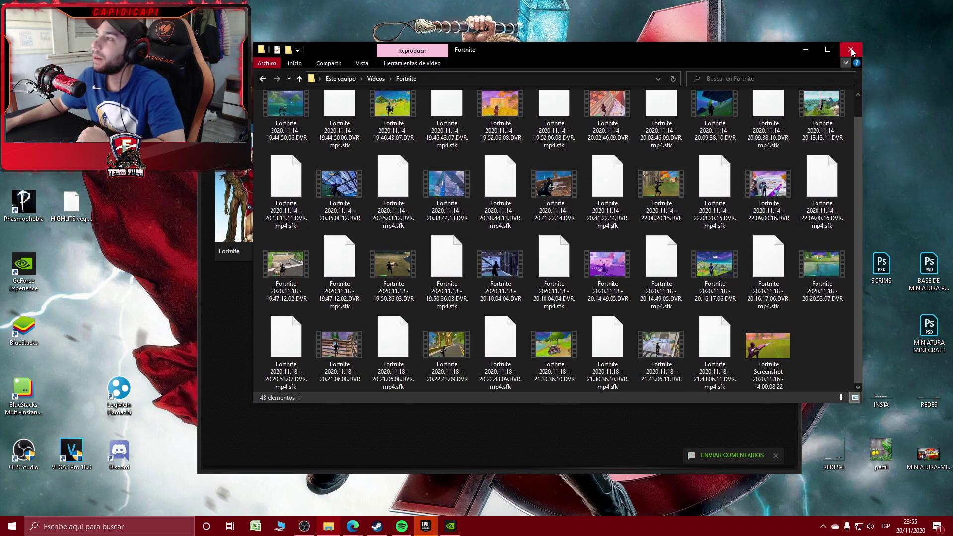
left_click_drag(617, 53, 521, 76)
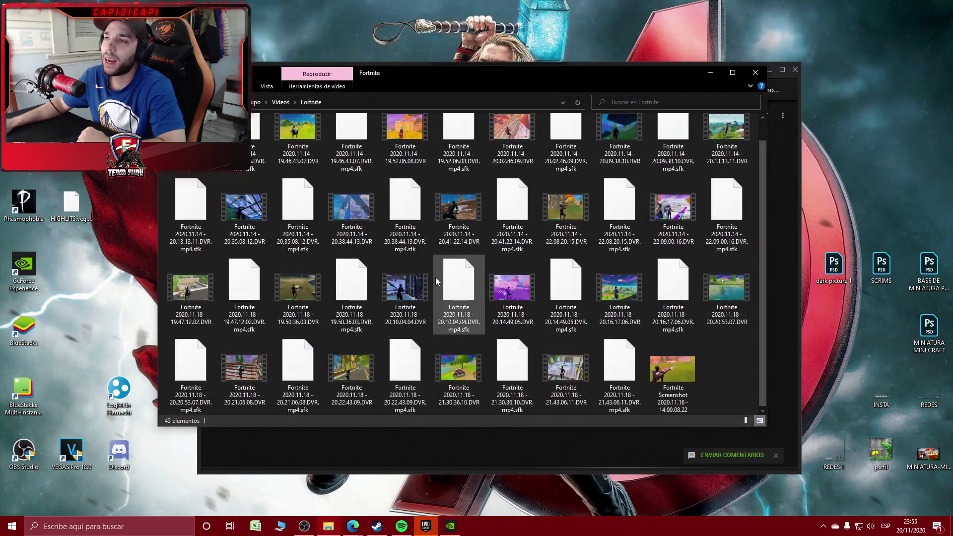
left_click(753, 73)
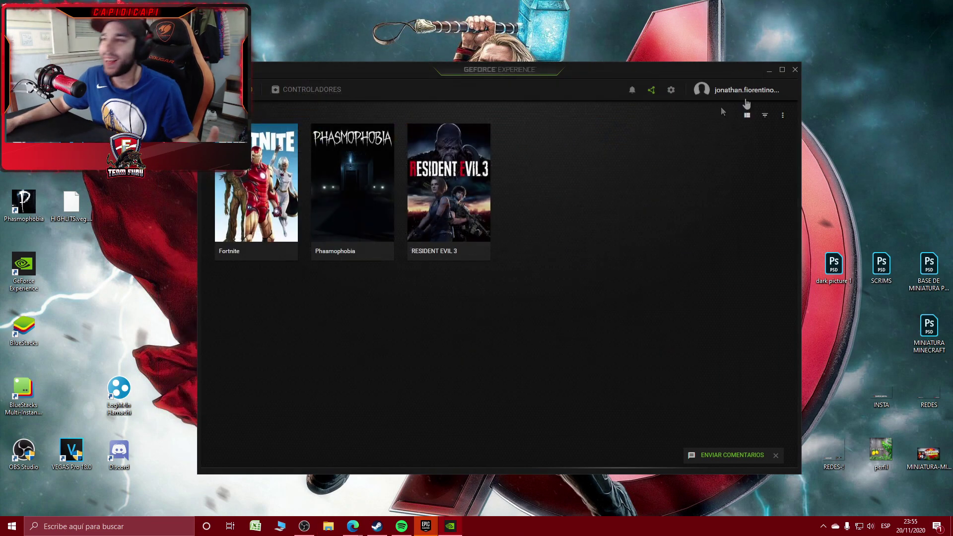